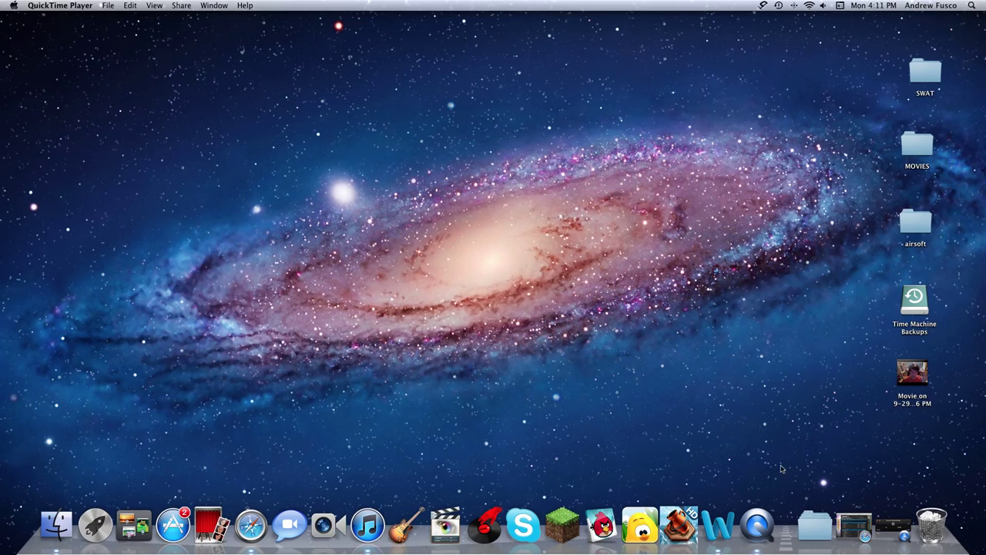
# Open the Call of Duty 5 – World at War folder, view the Andrew home folder, then close the window
pyautogui.click(809, 528)
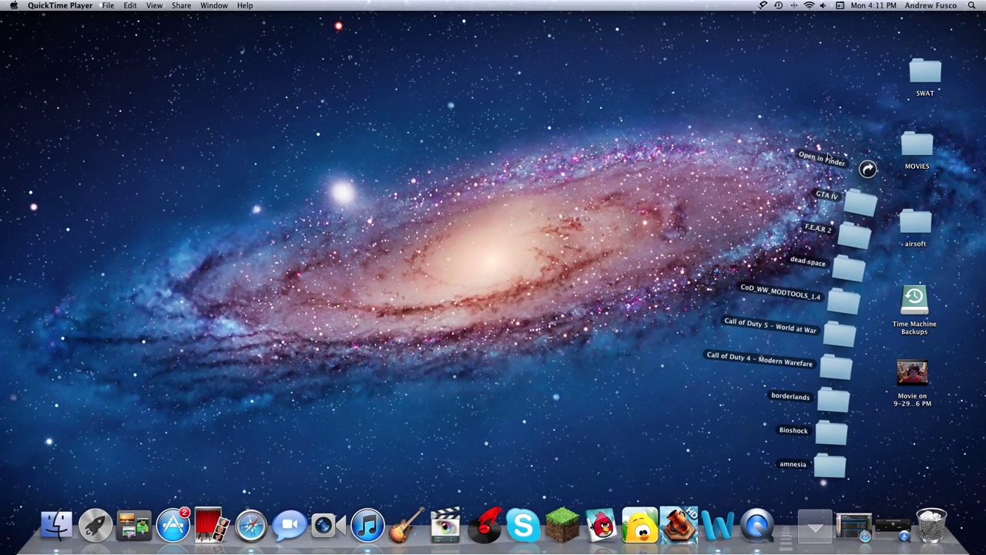
pyautogui.click(836, 333)
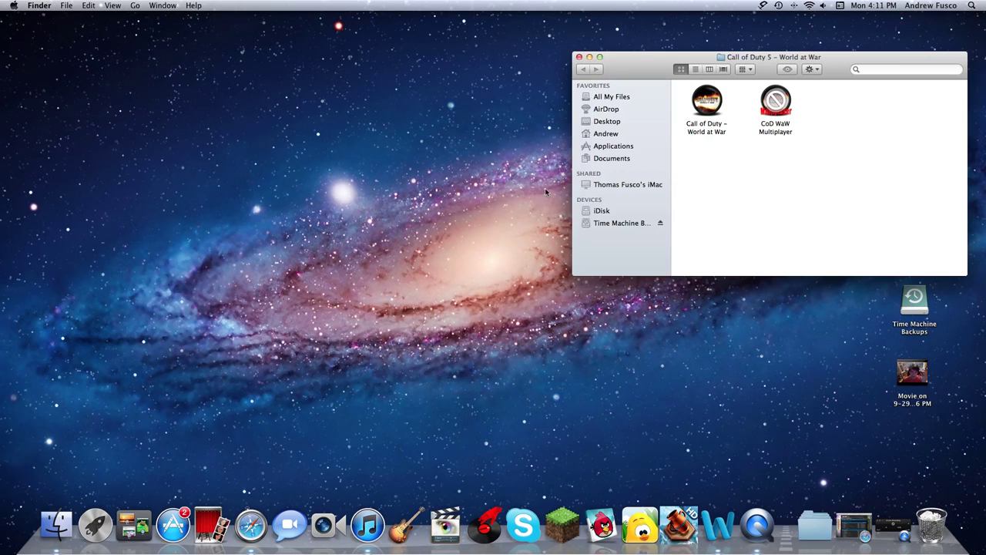
pyautogui.click(615, 135)
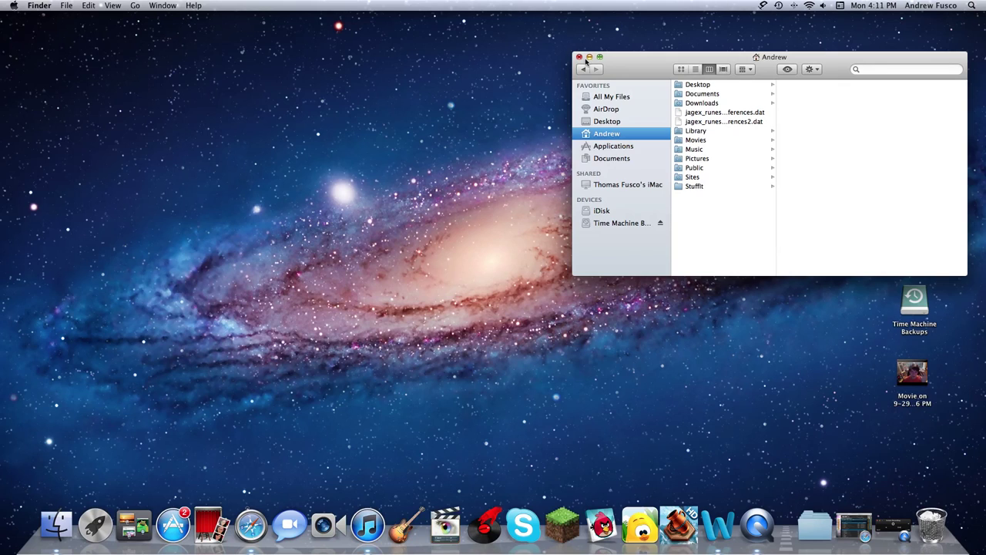
pyautogui.click(579, 57)
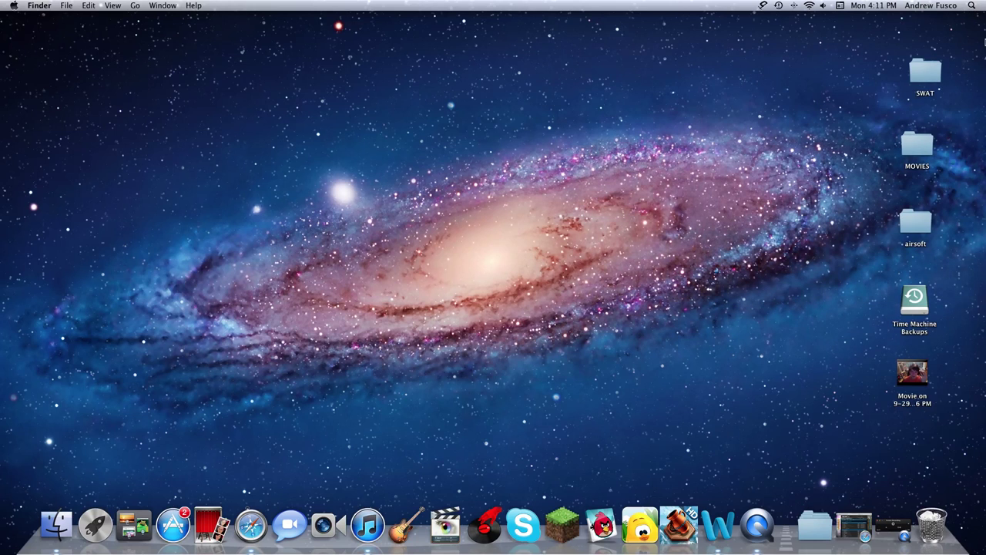
# Find Terminal with a Spotlight search for 'ter' and launch it
pyautogui.click(981, 6)
pyautogui.write('qu')
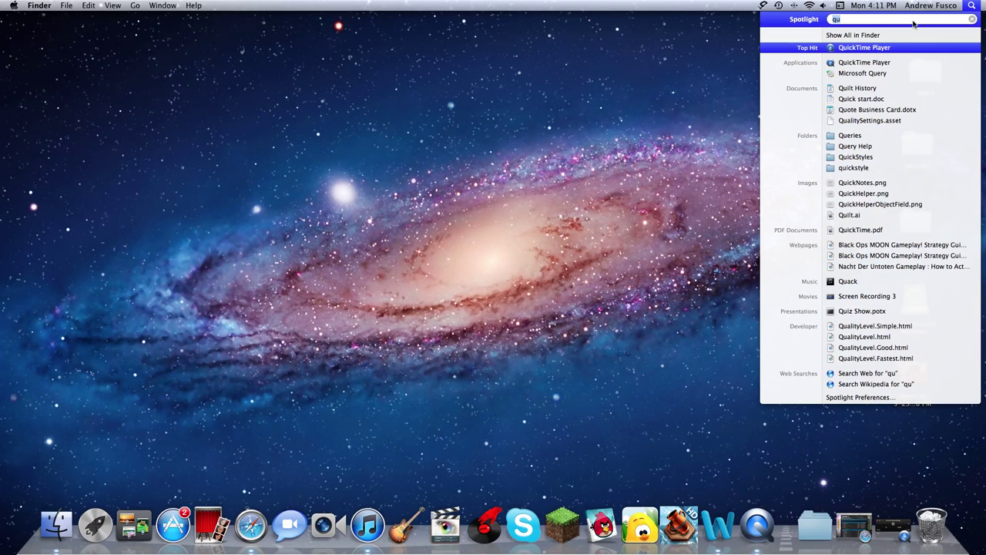
pyautogui.press('BackSpace')
pyautogui.press('BackSpace')
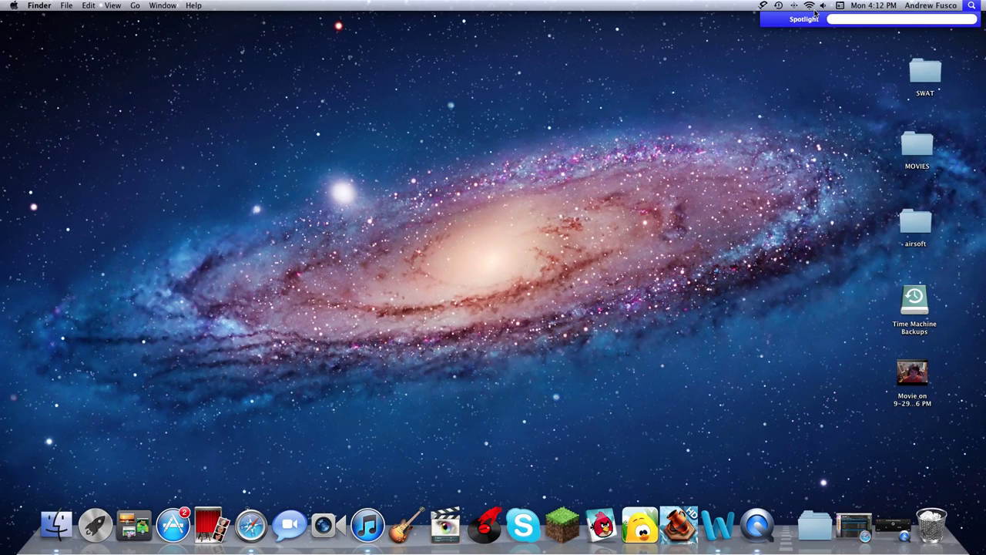
pyautogui.write('ter')
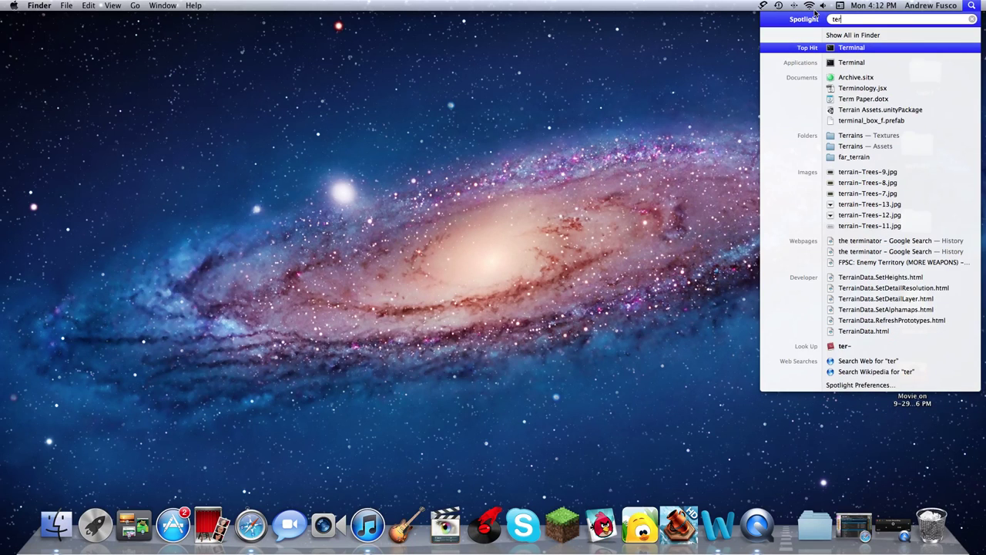
pyautogui.click(838, 49)
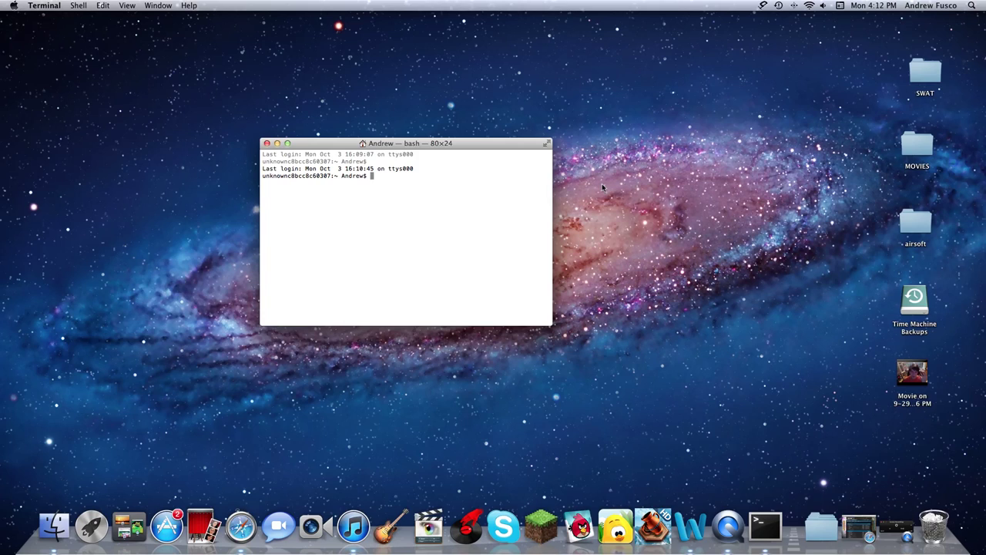
# Run 'chflags nohidden ~/Library' in Terminal
pyautogui.write('chfl')
pyautogui.write('ags')
pyautogui.write(' no')
pyautogui.write('hidden ~/')
pyautogui.write('Lib')
pyautogui.write('rary')
pyautogui.press('Return')
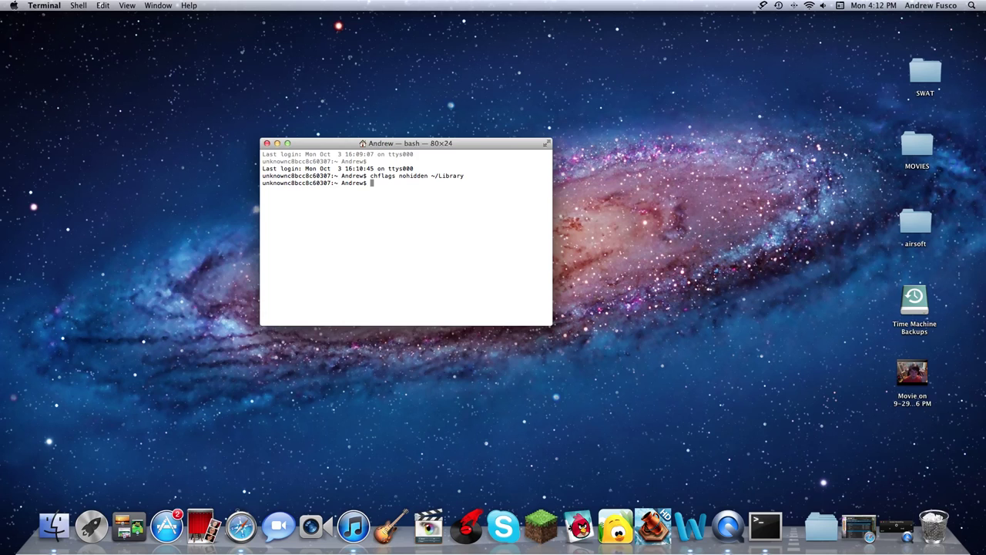
# Close Terminal, recheck the Andrew home folder via the Call of Duty 5 folder, then close it
pyautogui.click(267, 144)
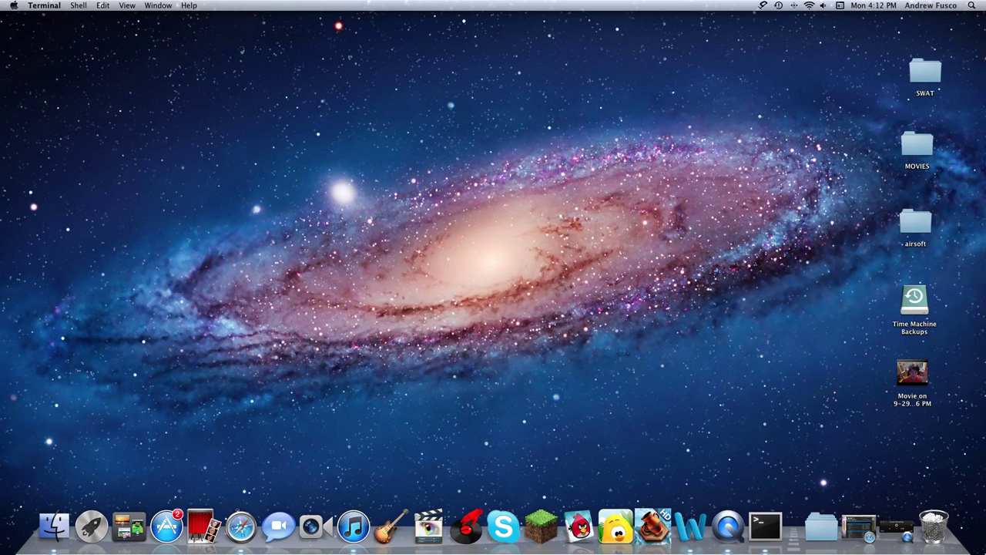
pyautogui.click(823, 522)
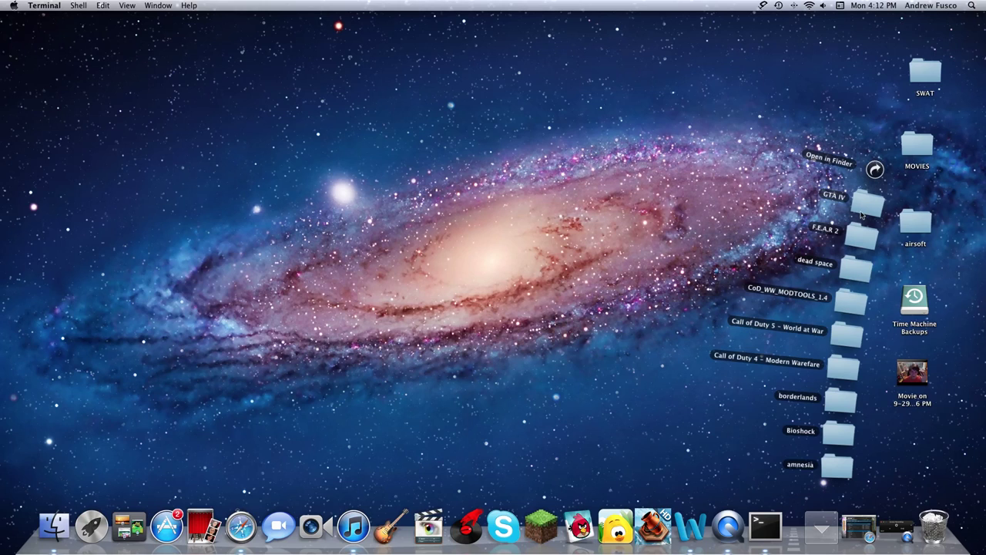
pyautogui.click(845, 348)
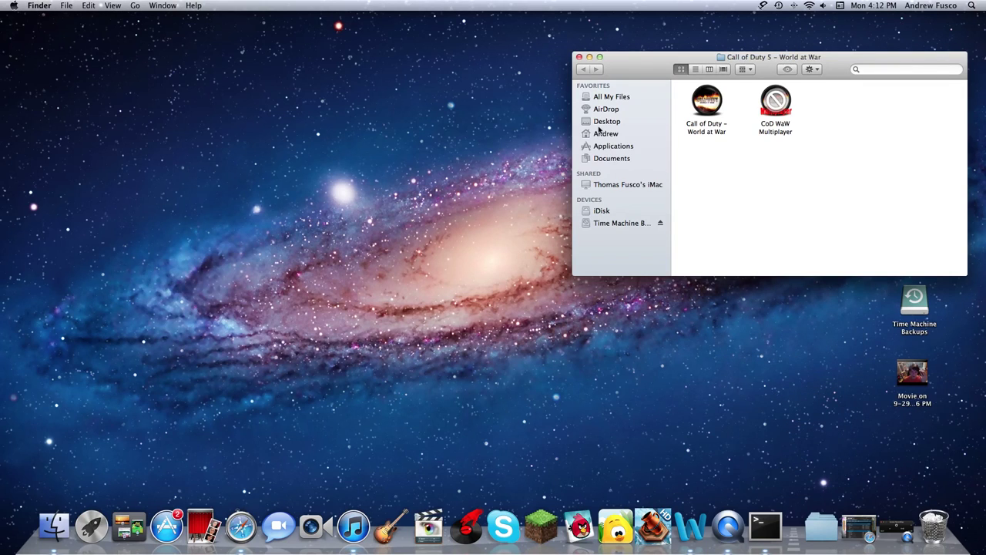
pyautogui.click(606, 134)
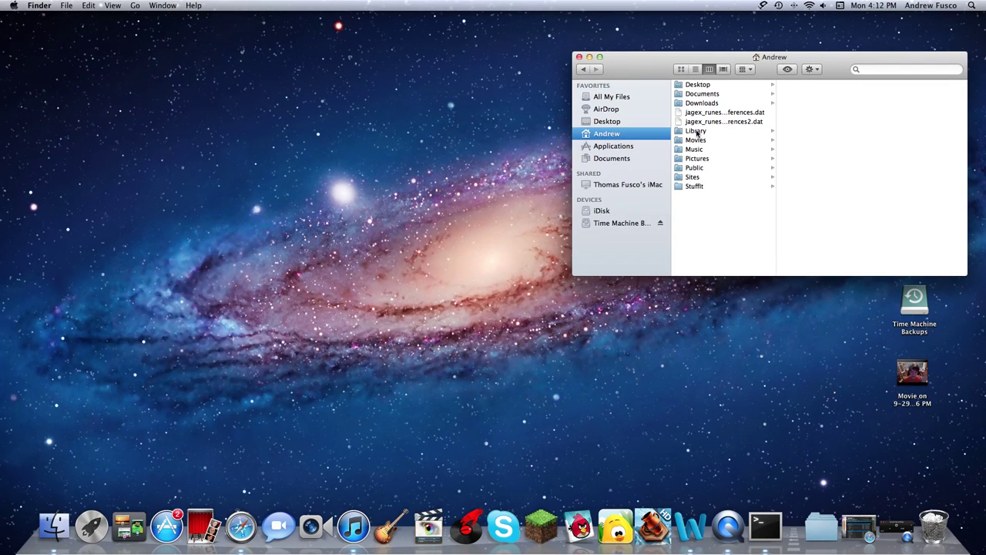
pyautogui.click(579, 57)
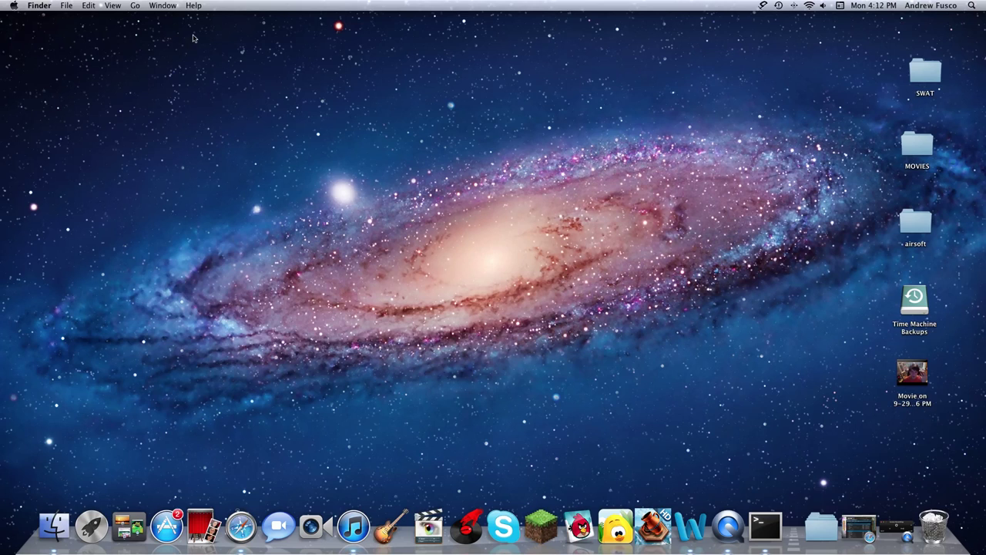
# Confirm the Go menu shows Library while holding Option, then dismiss the menu
pyautogui.click(135, 6)
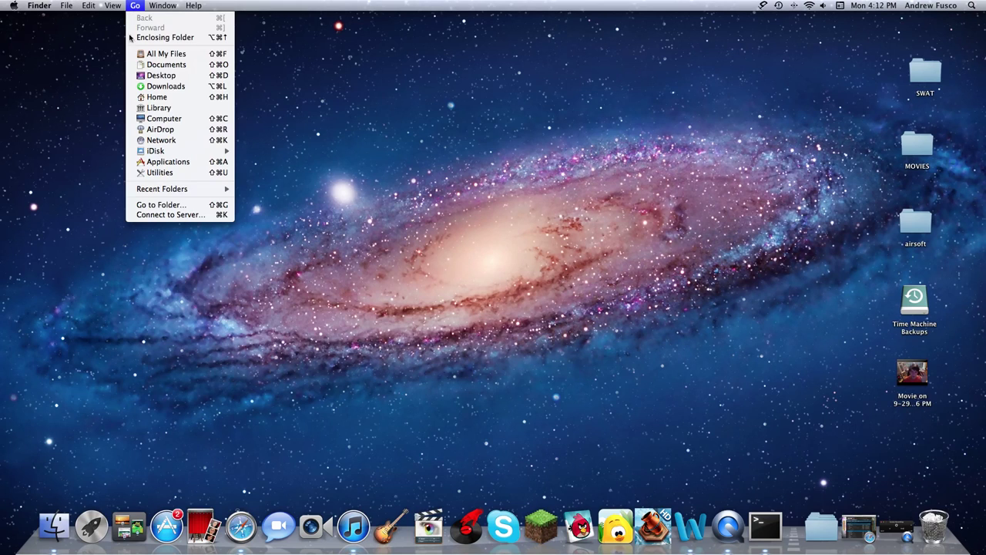
pyautogui.press('alt')
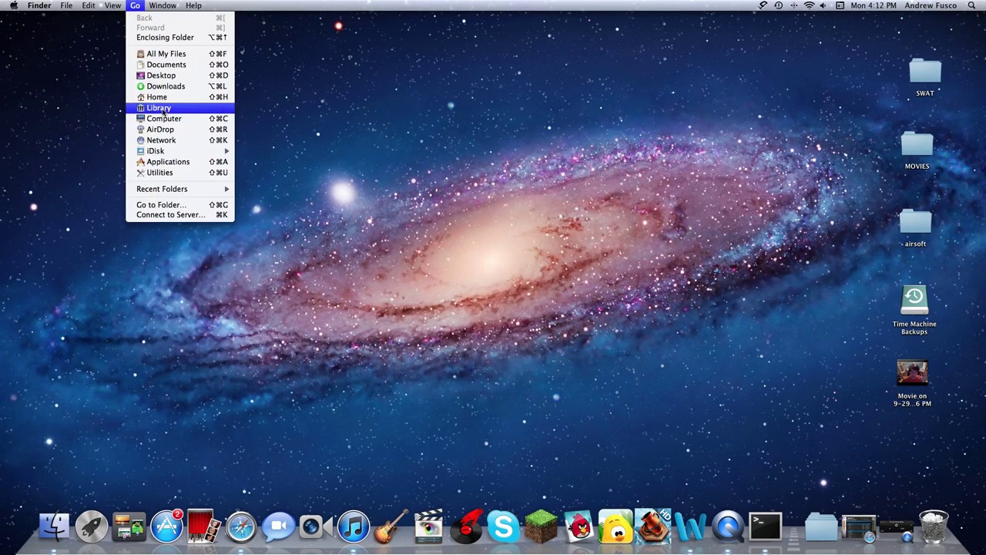
pyautogui.press('alt')
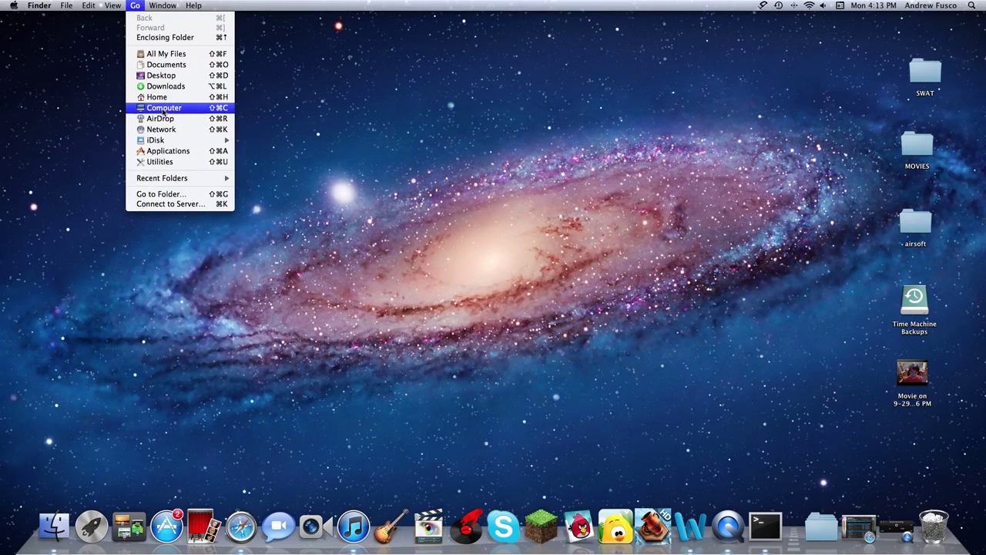
pyautogui.click(460, 201)
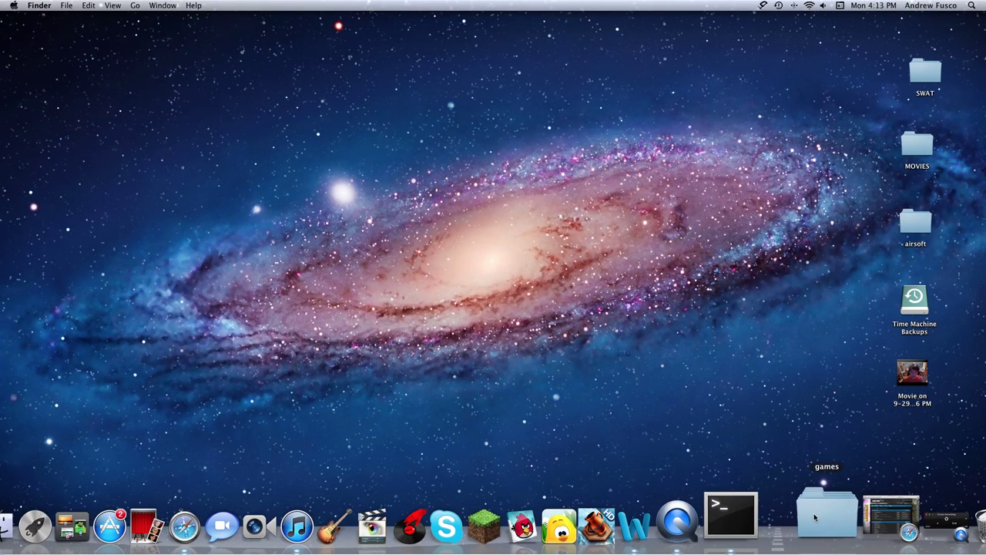
# Open the now-visible Library folder from the Andrew home folder
pyautogui.click(814, 514)
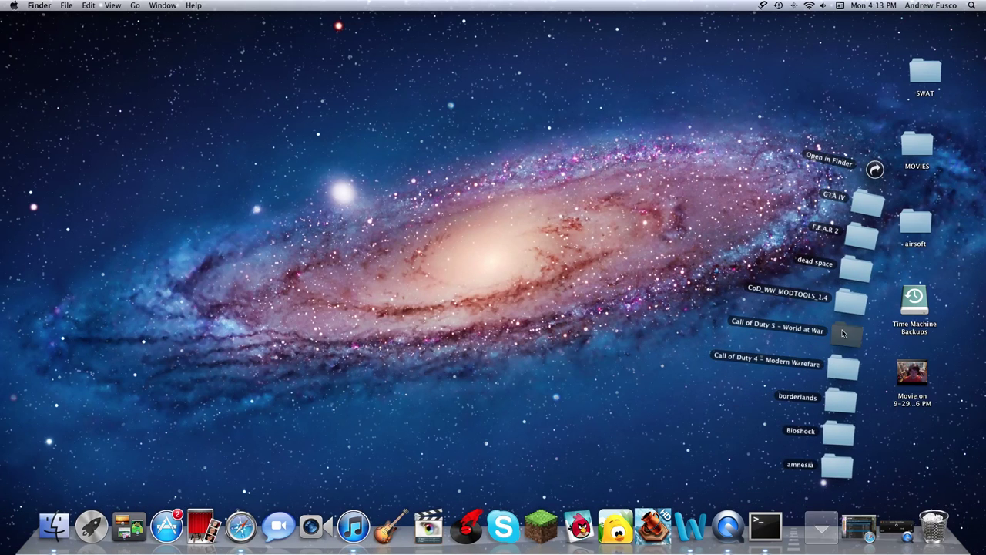
pyautogui.click(847, 333)
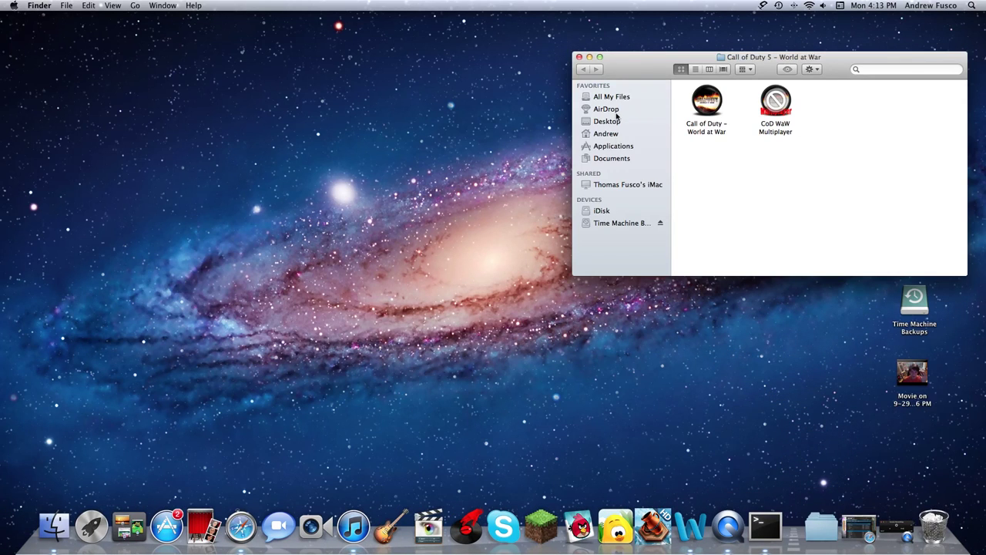
pyautogui.click(612, 134)
pyautogui.click(698, 131)
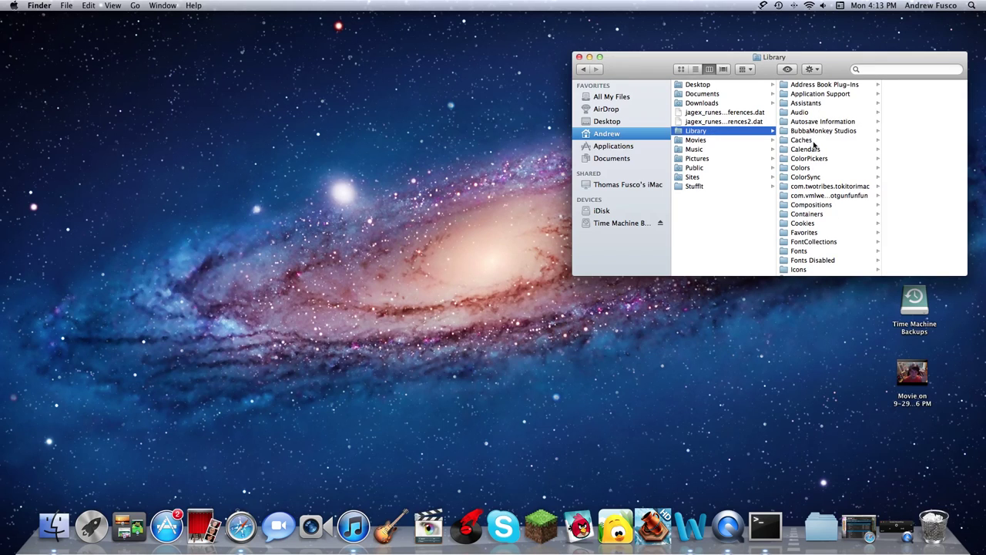
pyautogui.scroll(-5, 806, 207)
pyautogui.scroll(-3, 804, 206)
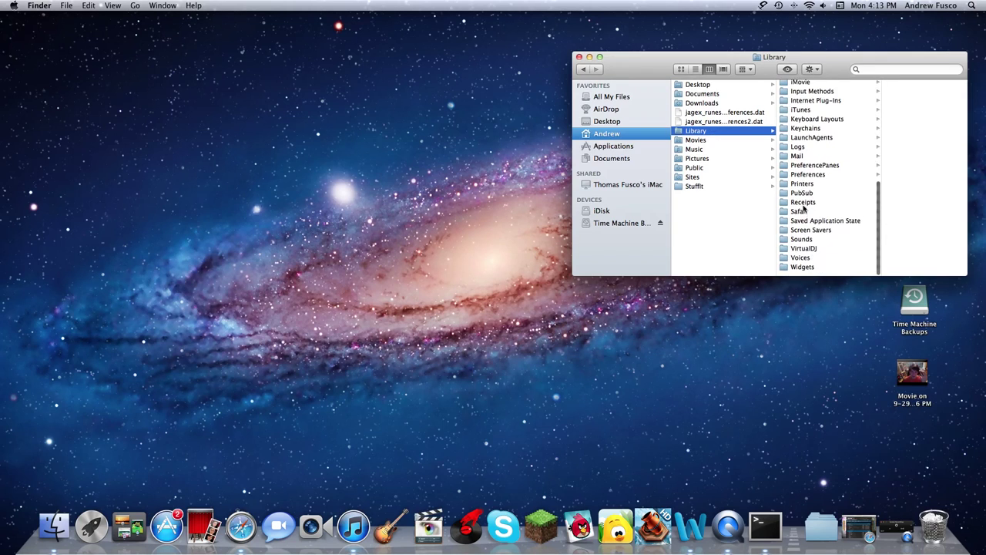
pyautogui.scroll(5, 801, 208)
pyautogui.scroll(3, 799, 210)
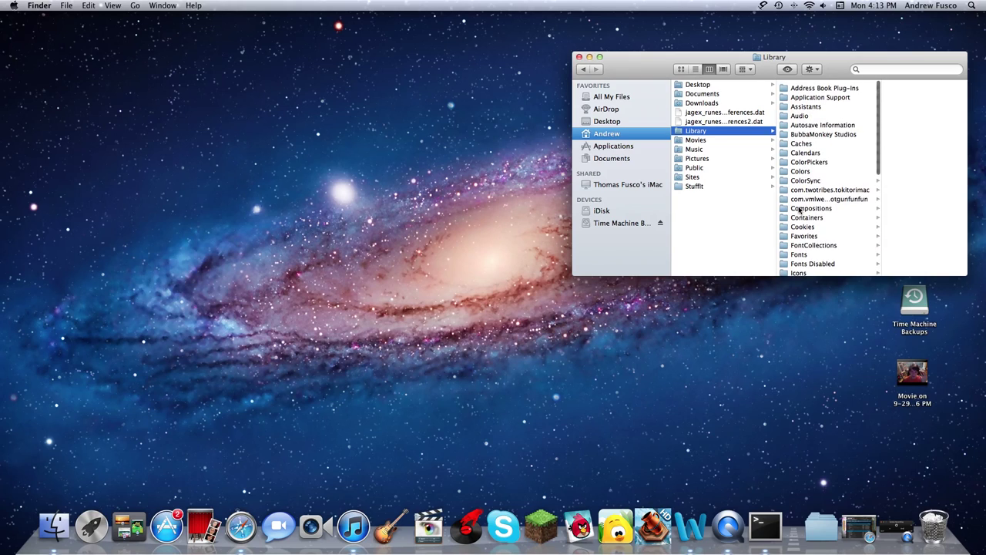
# Display the Library contents in Icon view, scrolled to the top
pyautogui.click(681, 69)
pyautogui.scroll(3, 780, 198)
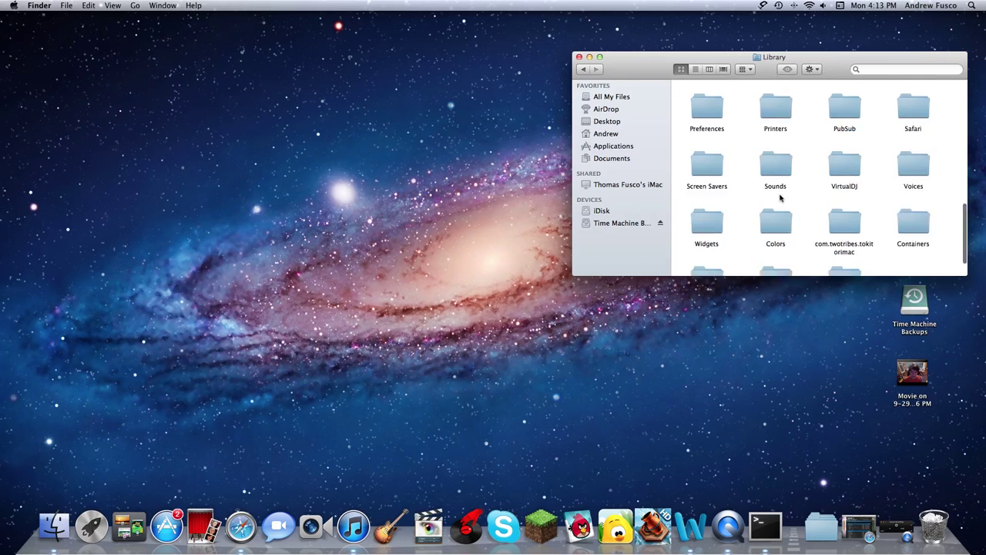
pyautogui.scroll(3, 780, 198)
pyautogui.scroll(3, 780, 198)
pyautogui.scroll(5, 780, 198)
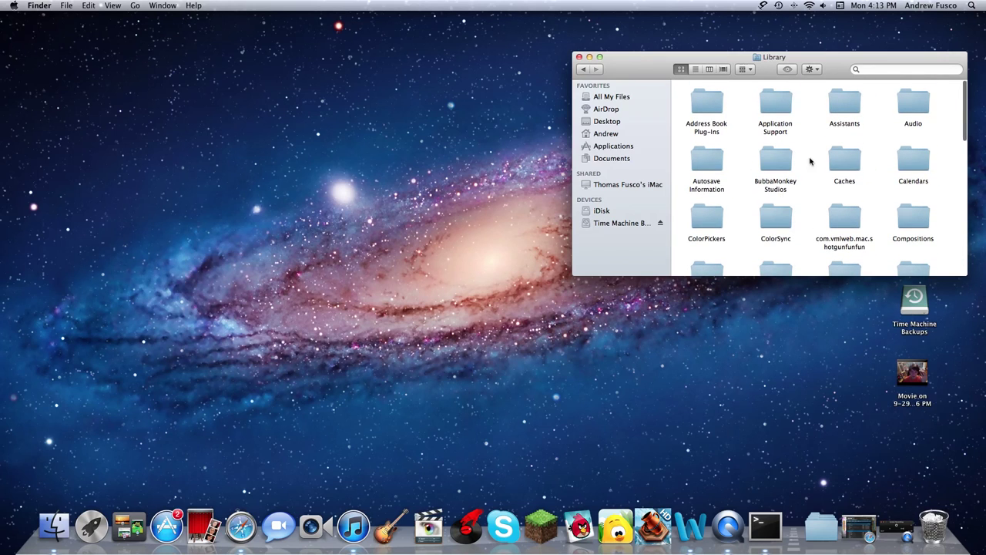
# Search for 'call of duty' with the search scope limited to the Library folder
pyautogui.click(887, 69)
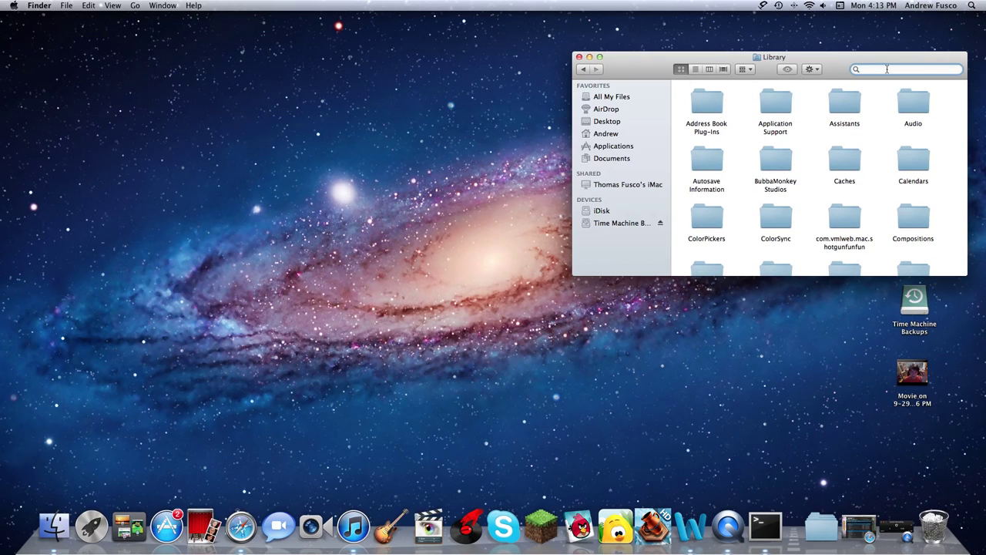
pyautogui.write('c')
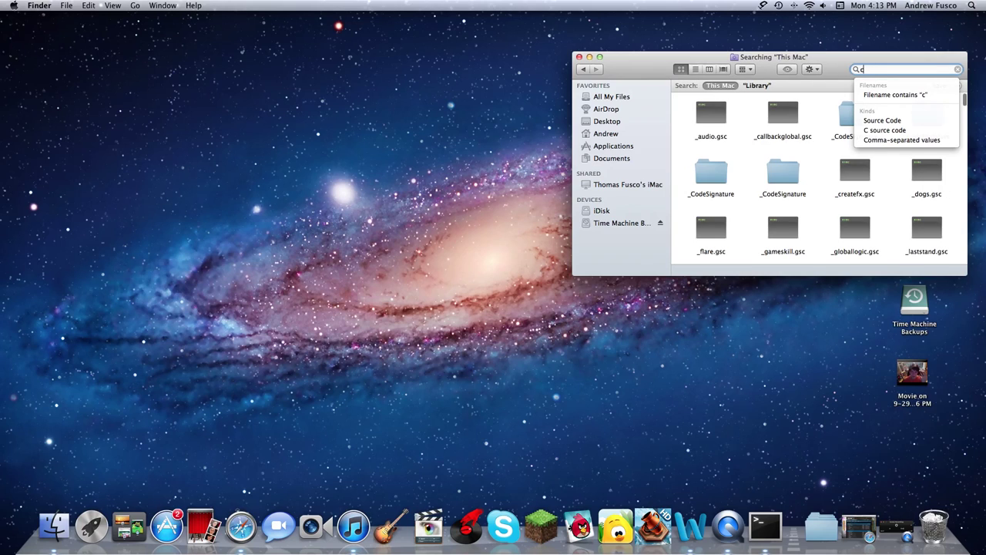
pyautogui.click(757, 86)
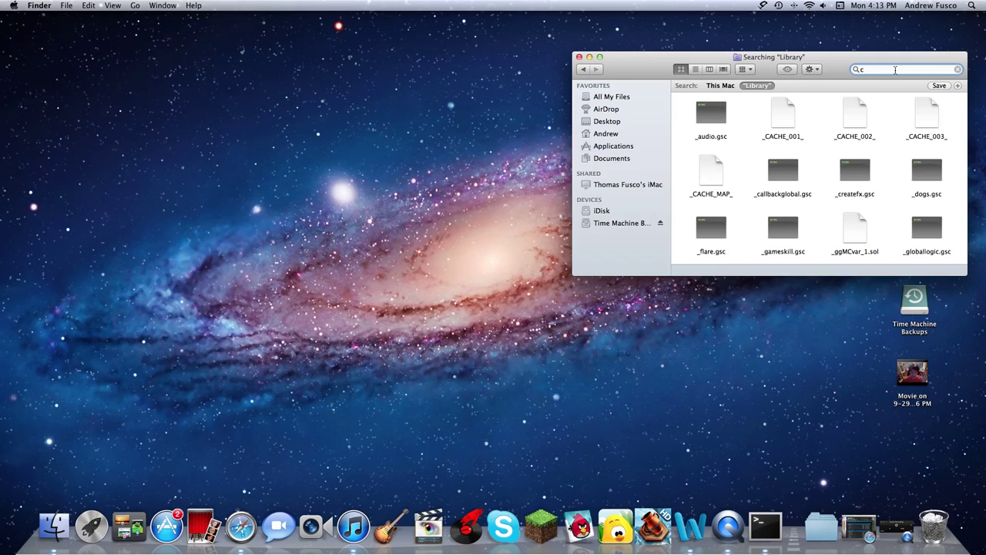
pyautogui.write('all')
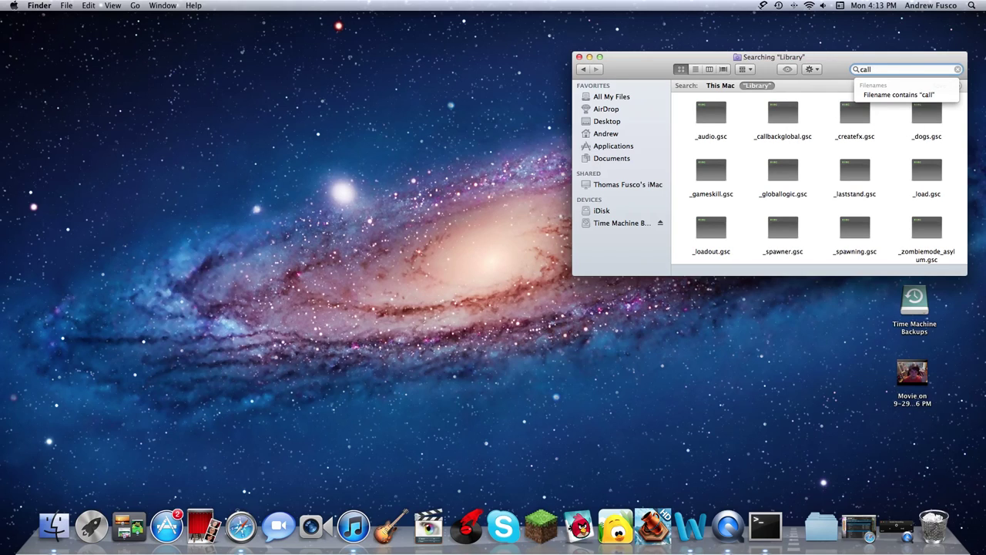
pyautogui.write(' of ')
pyautogui.write('duty')
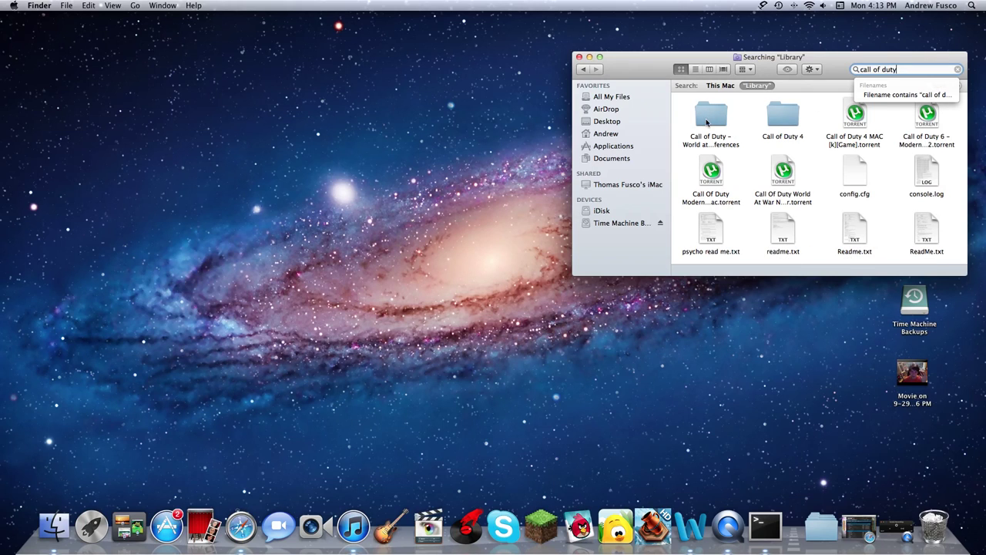
# Drill from World at War Preferences through p_drive, User, Local Settings, Application Data, Activision to CoDWaW
pyautogui.doubleClick(709, 115)
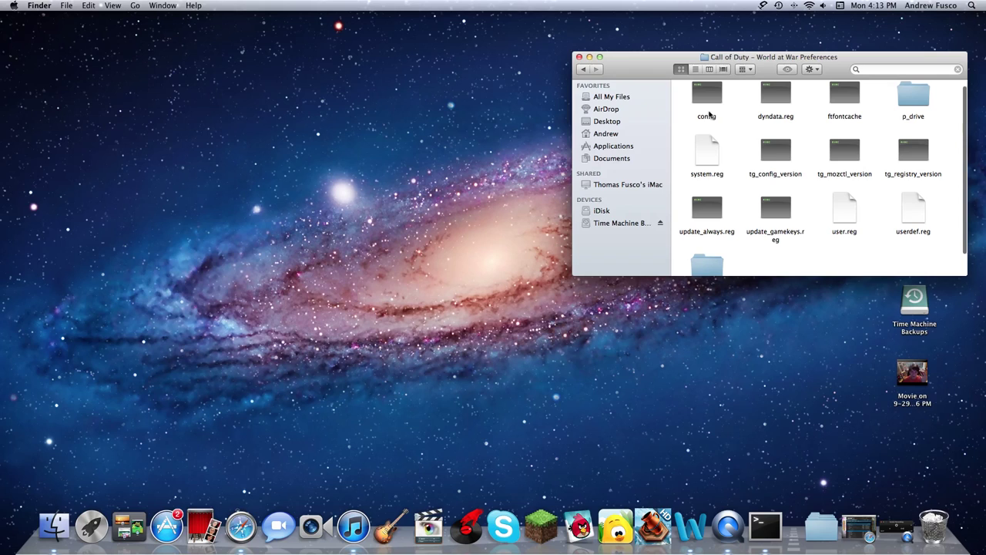
pyautogui.doubleClick(903, 104)
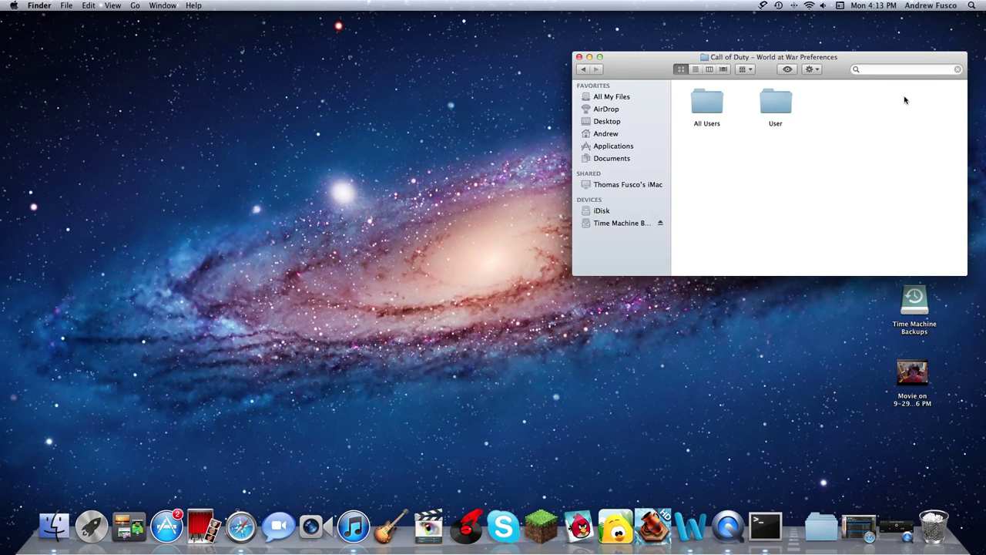
pyautogui.doubleClick(772, 102)
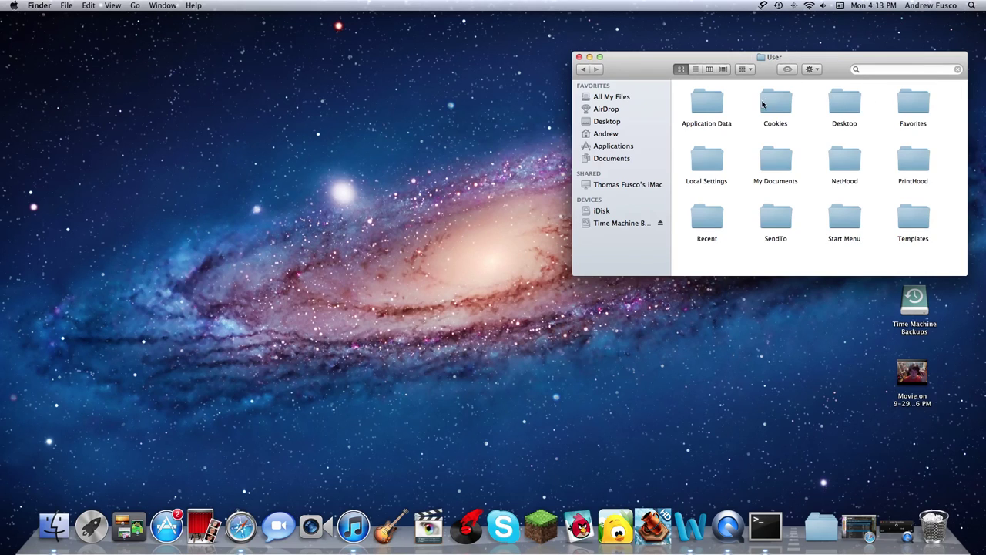
pyautogui.doubleClick(707, 160)
pyautogui.doubleClick(703, 101)
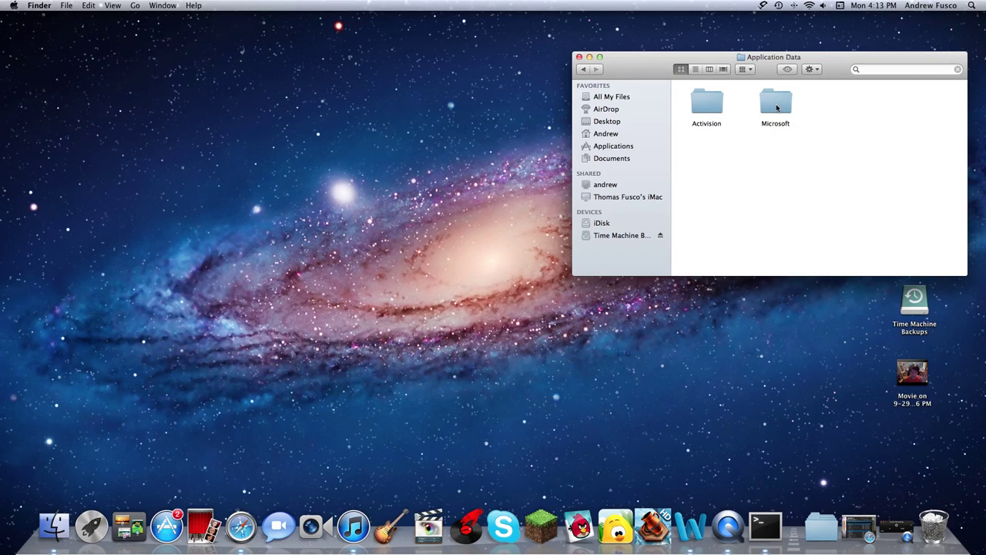
pyautogui.doubleClick(707, 104)
pyautogui.doubleClick(707, 104)
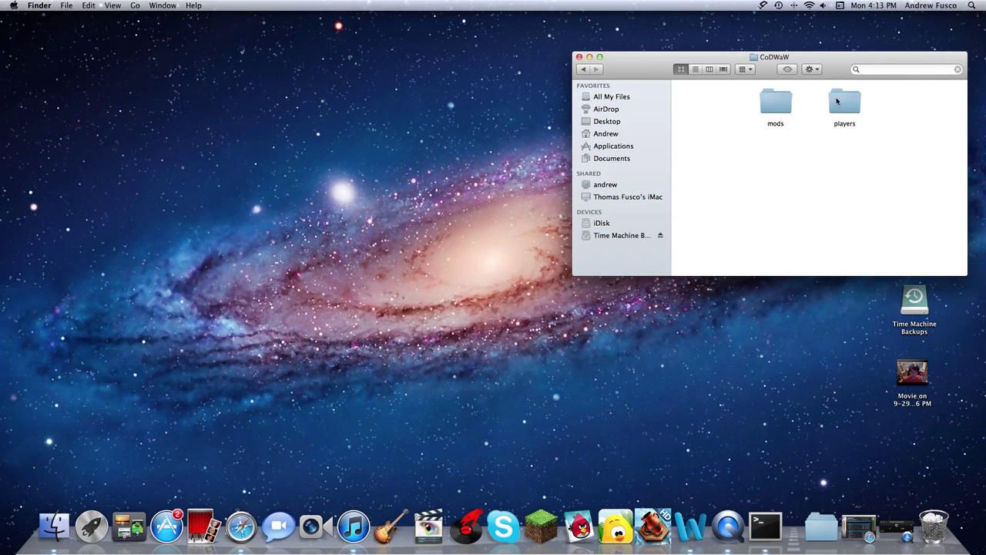
# Open the CoDWaW mods folder and browse its nazi_zombie map folders
pyautogui.doubleClick(838, 101)
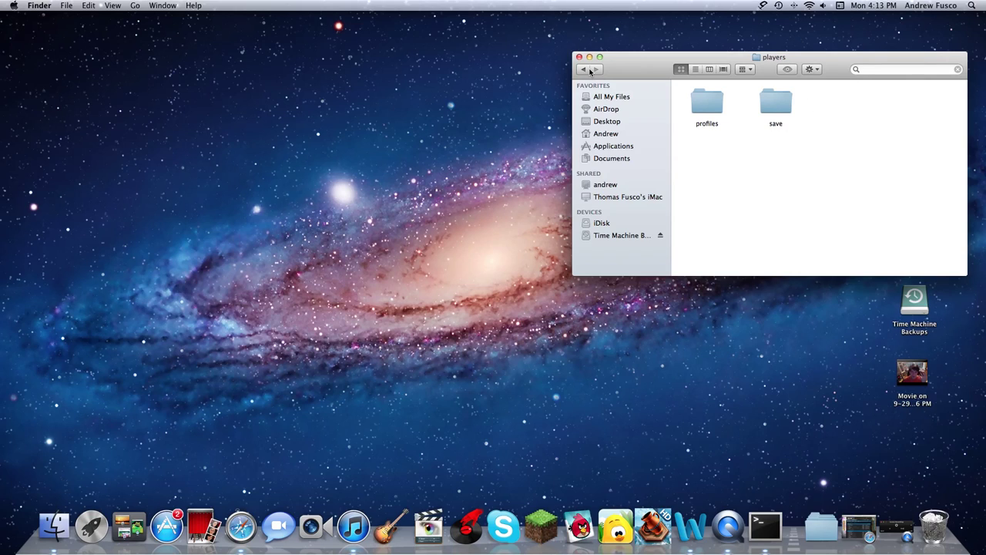
pyautogui.click(581, 69)
pyautogui.doubleClick(786, 104)
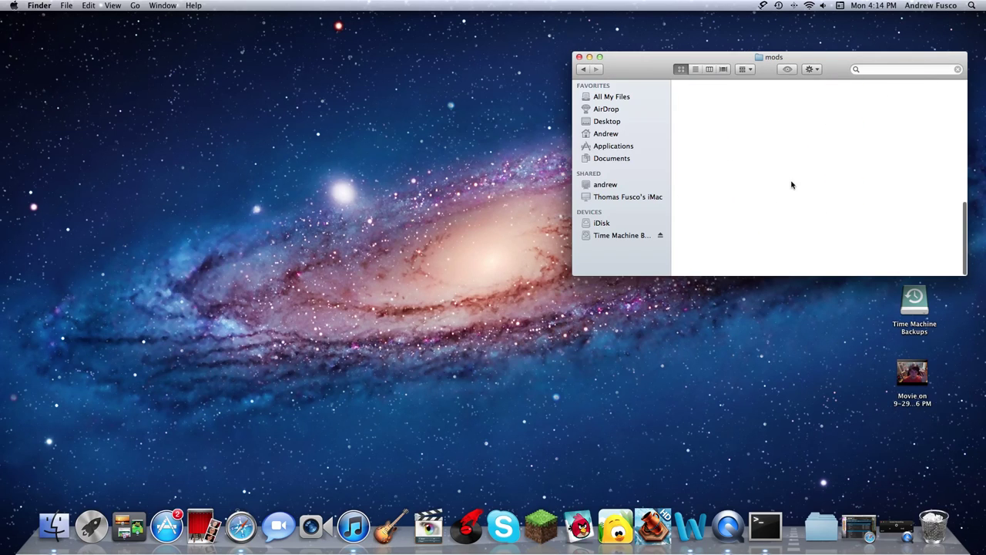
pyautogui.click(544, 370)
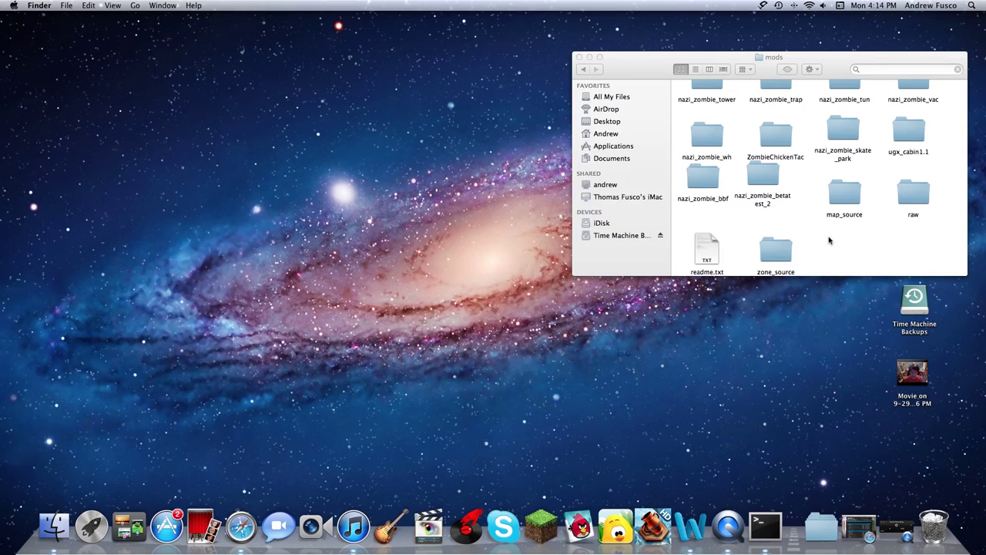
pyautogui.scroll(10, 779, 228)
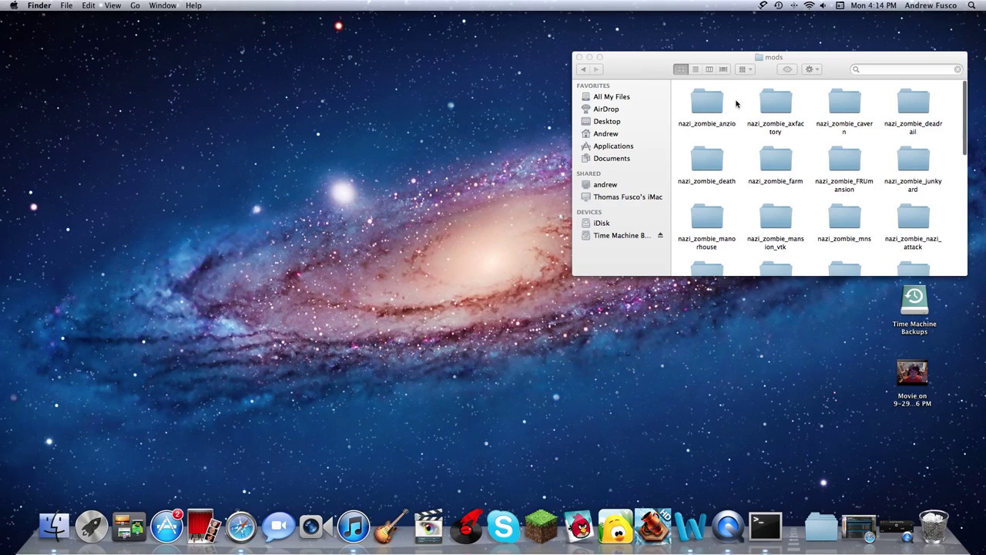
pyautogui.scroll(-5, 736, 104)
pyautogui.scroll(-5, 736, 104)
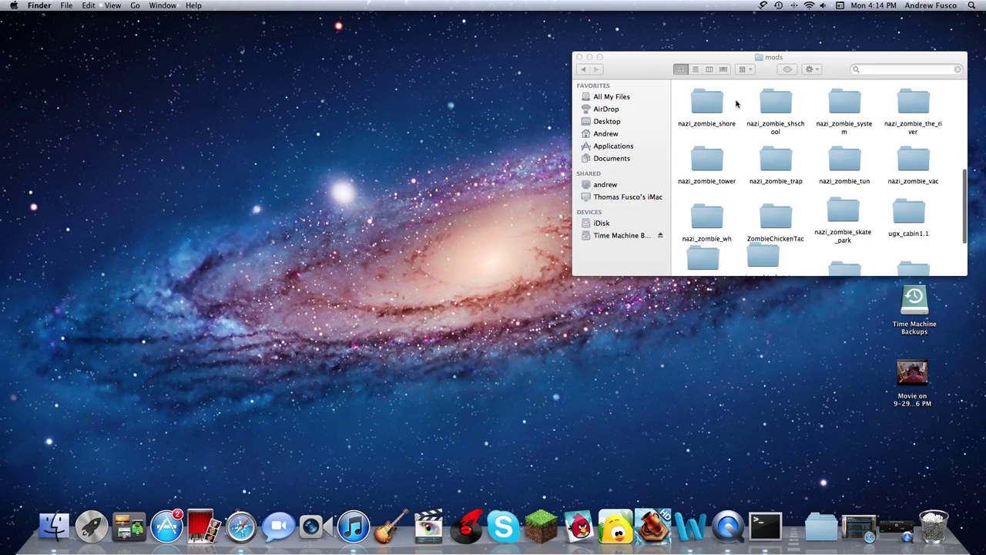
pyautogui.scroll(-5, 736, 104)
pyautogui.scroll(2, 740, 123)
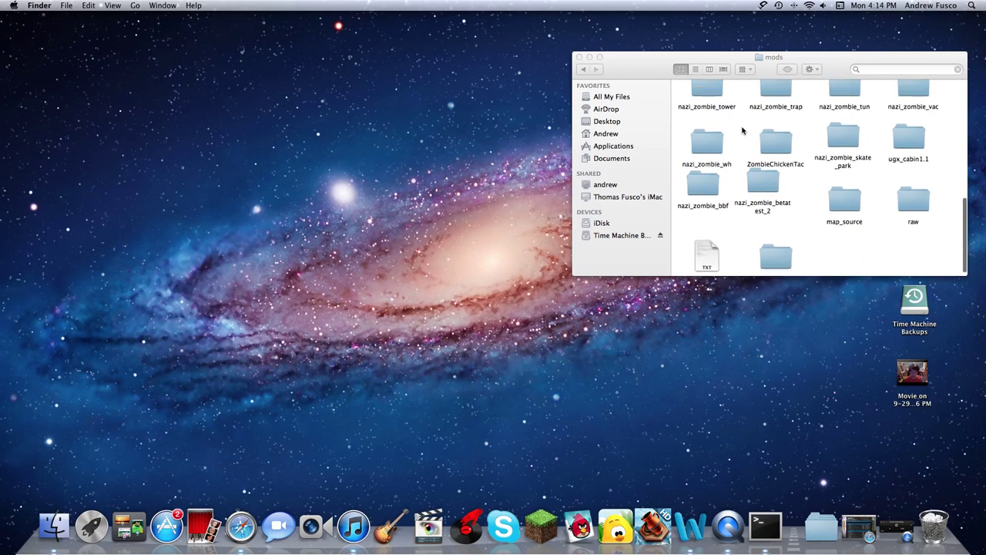
pyautogui.scroll(10, 742, 131)
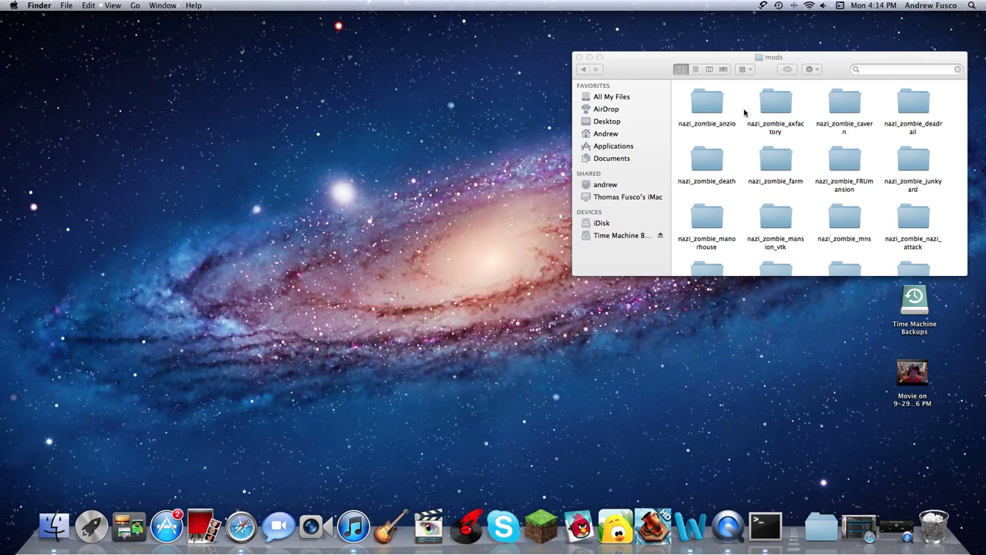
pyautogui.scroll(-1, 817, 100)
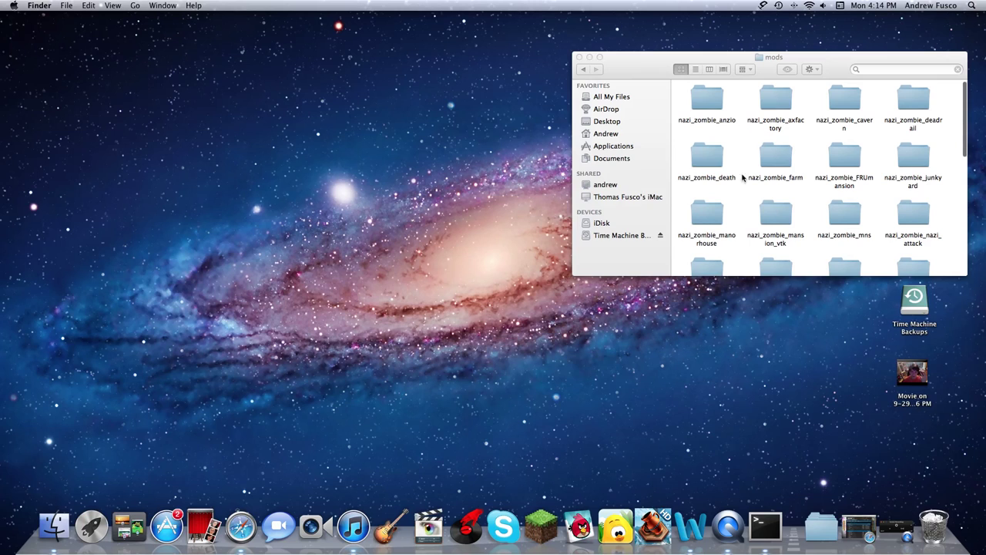
# Close the mods folder window, then restore and close the CustomCoD forums Safari window
pyautogui.click(580, 58)
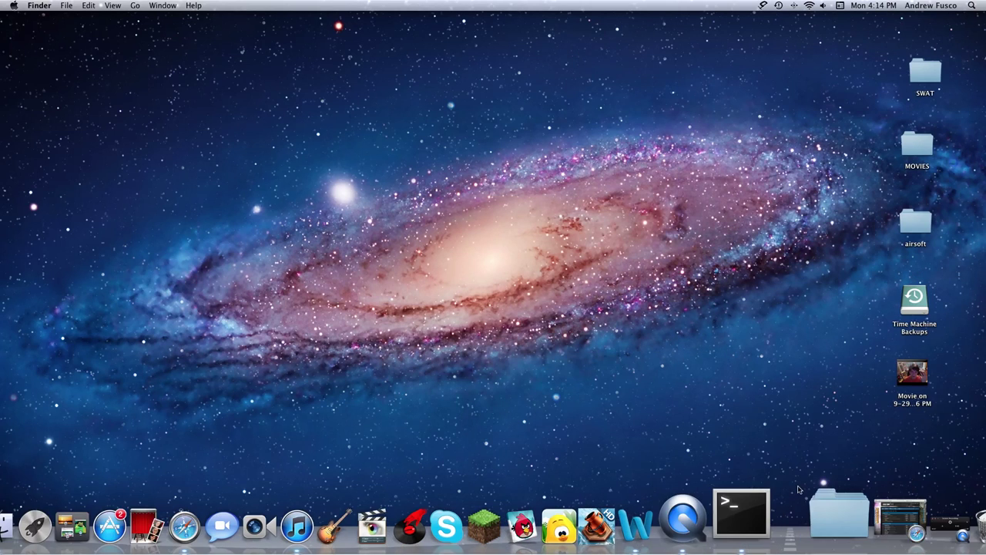
pyautogui.click(832, 515)
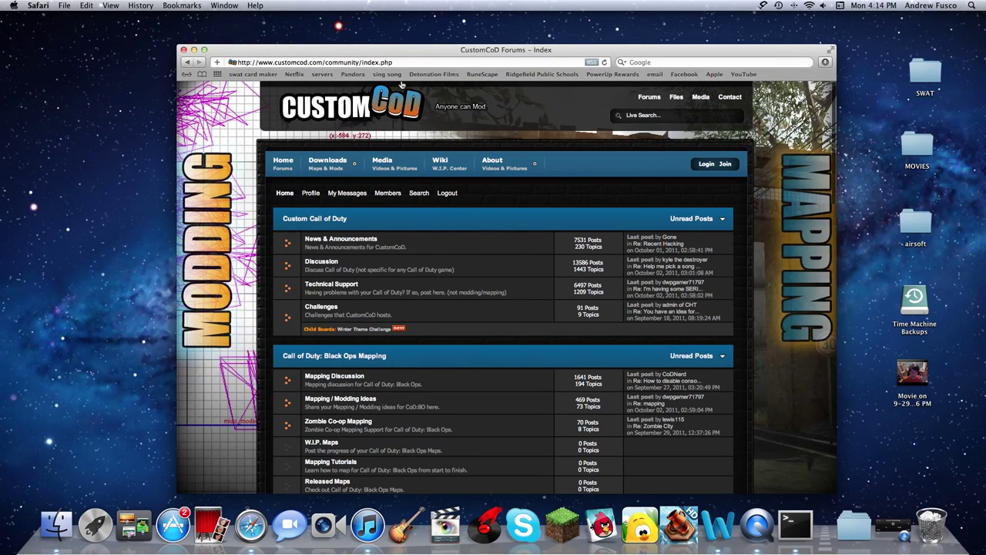
pyautogui.click(184, 50)
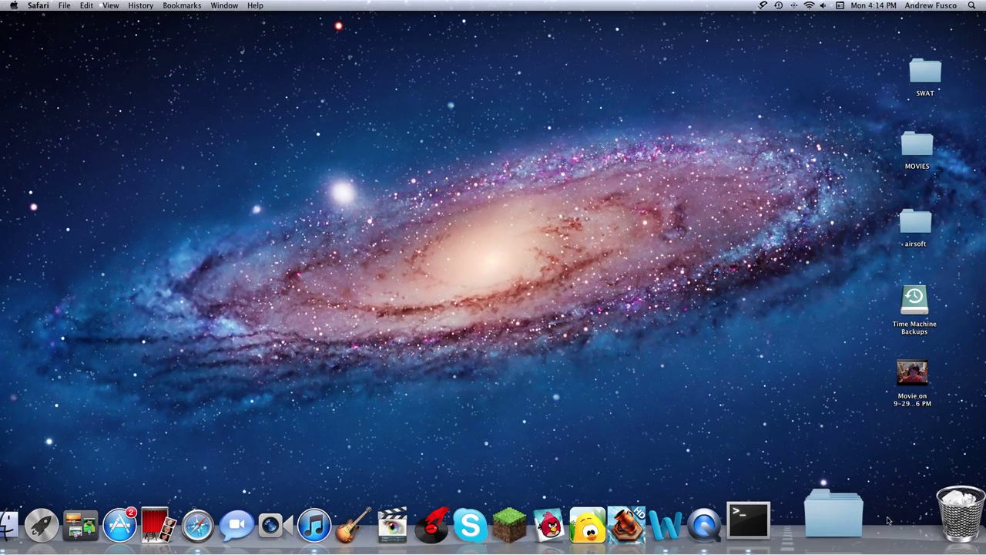